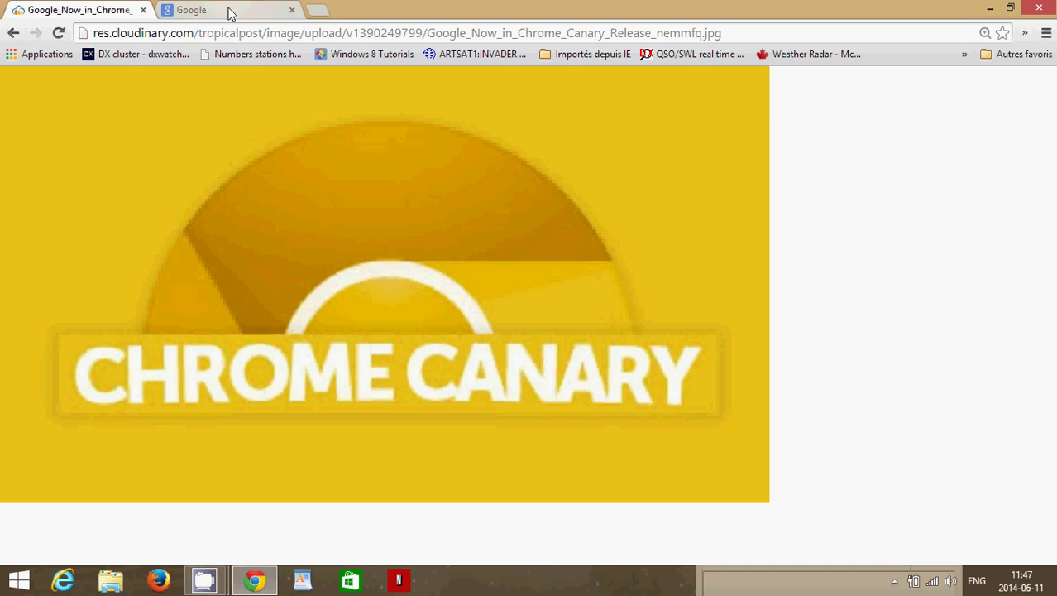
# - Search Google for "chrome canary" and open Google's official Chrome Canary page from the results
pyautogui.click(230, 13)
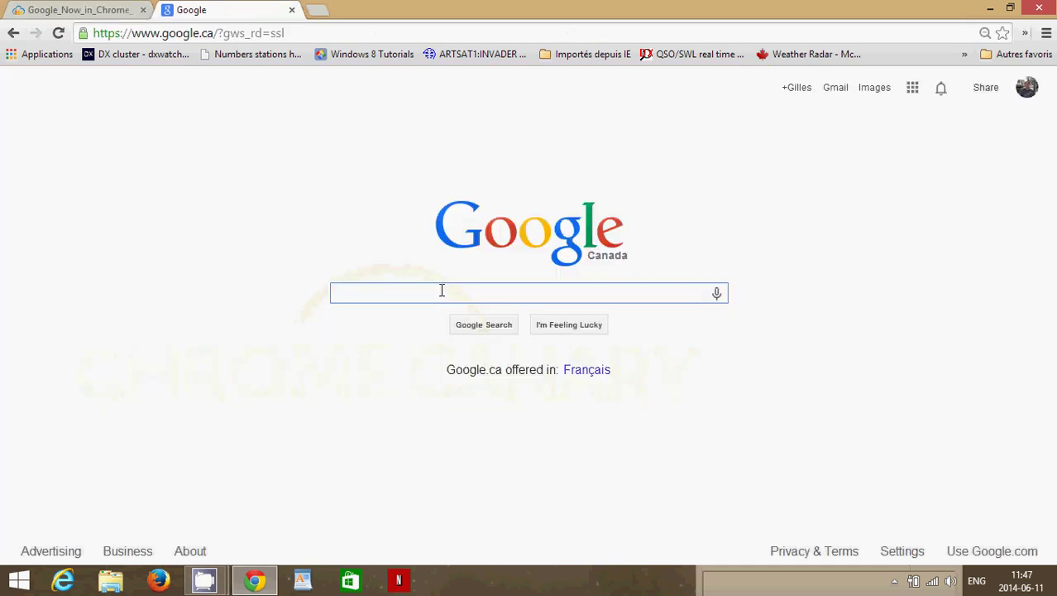
pyautogui.write('chrome cna')
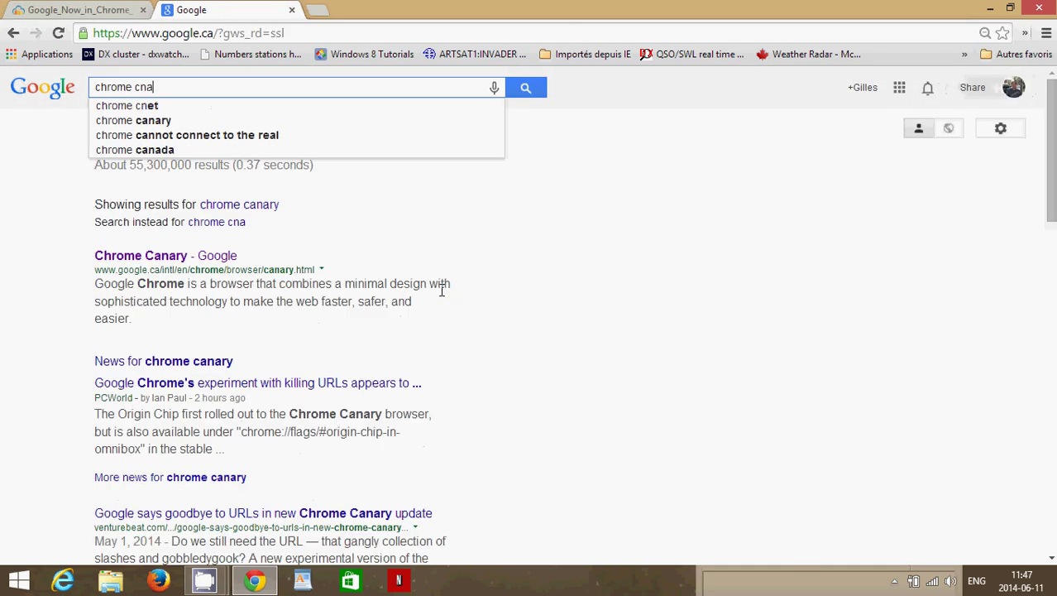
pyautogui.write('ray')
pyautogui.press('Return')
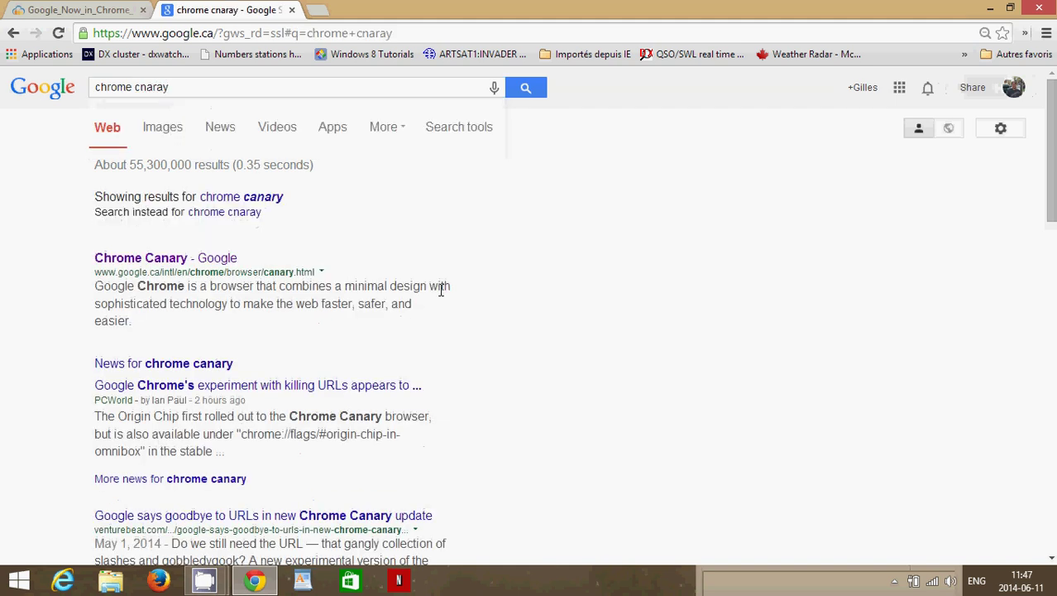
pyautogui.click(246, 198)
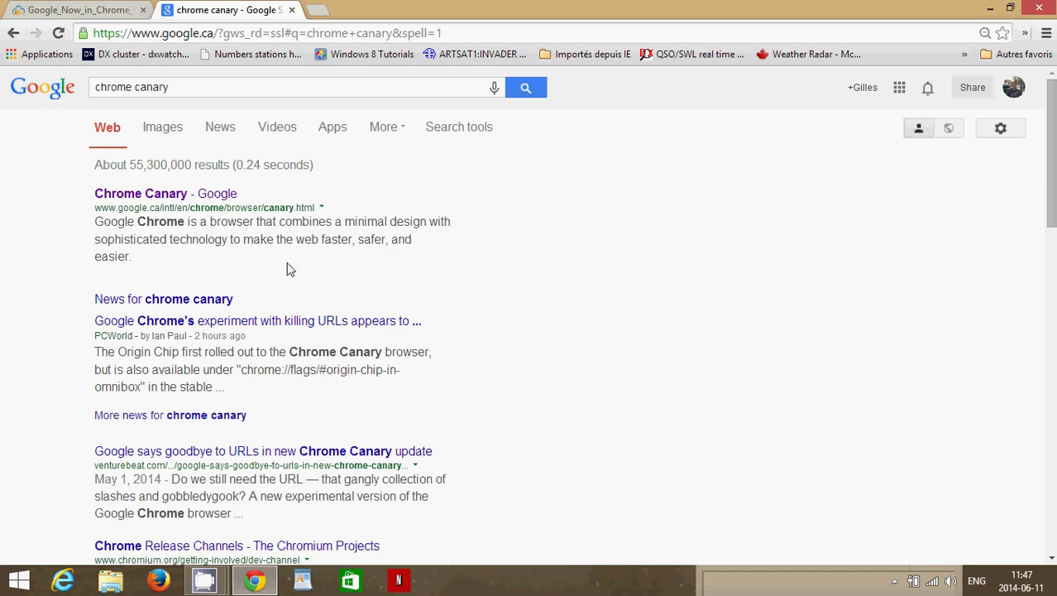
pyautogui.click(197, 194)
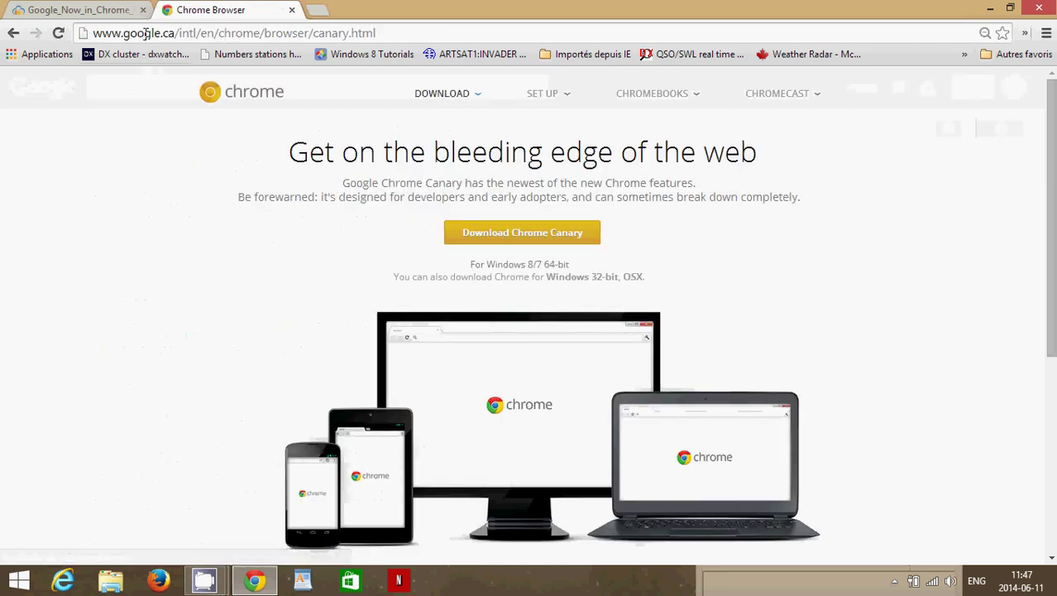
# - Examine the Chrome Canary page's web address and highlight the description warning about its stability
pyautogui.click(393, 32)
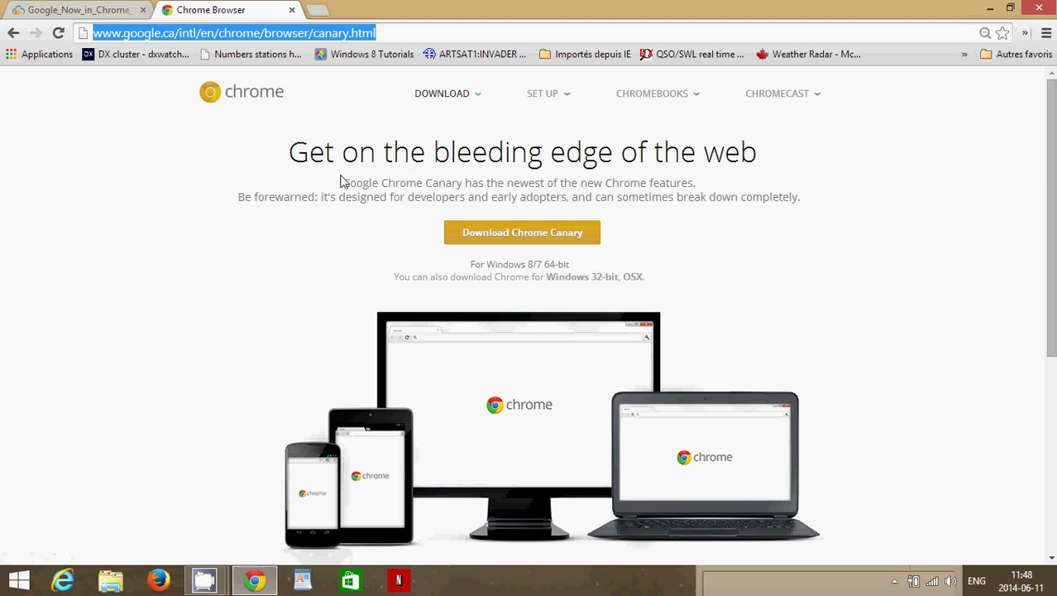
pyautogui.moveTo(341, 182); pyautogui.dragTo(800, 197)
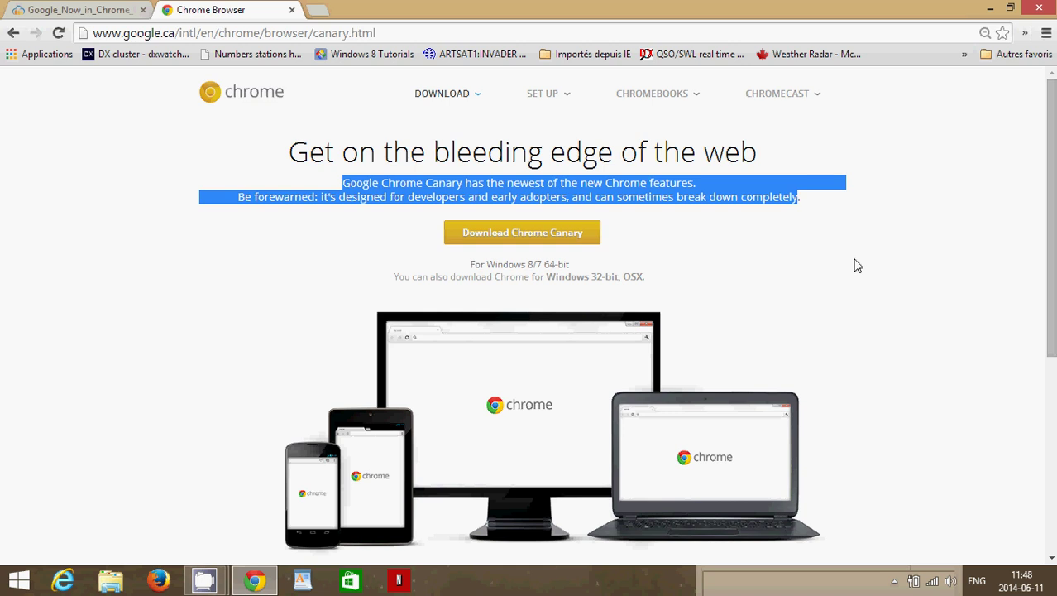
pyautogui.click(778, 257)
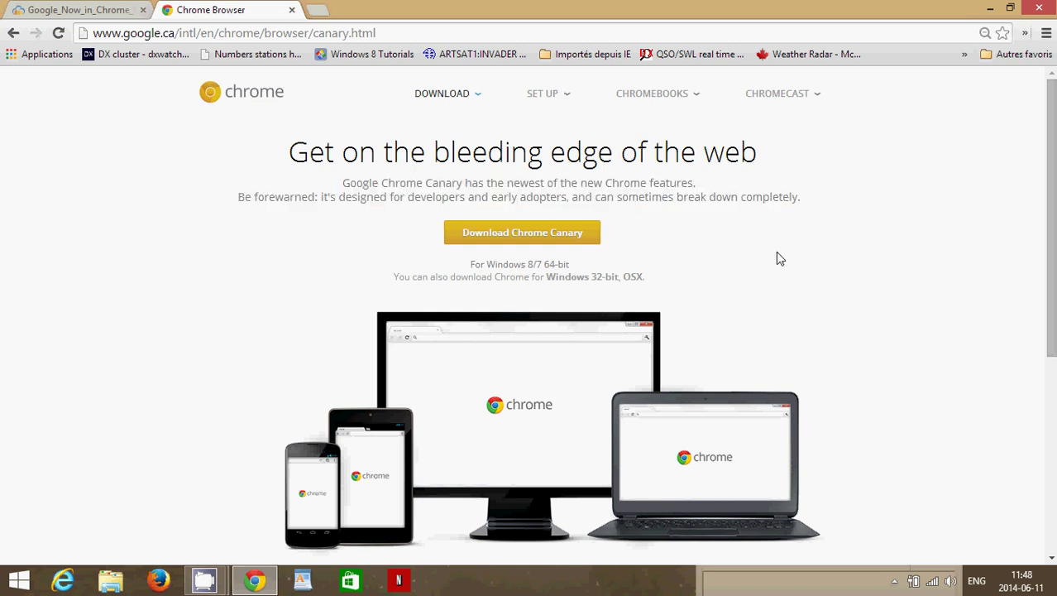
# - Download Chrome Canary, accepting the terms of service with the default options, and run the ChromeSetup installer
pyautogui.click(533, 238)
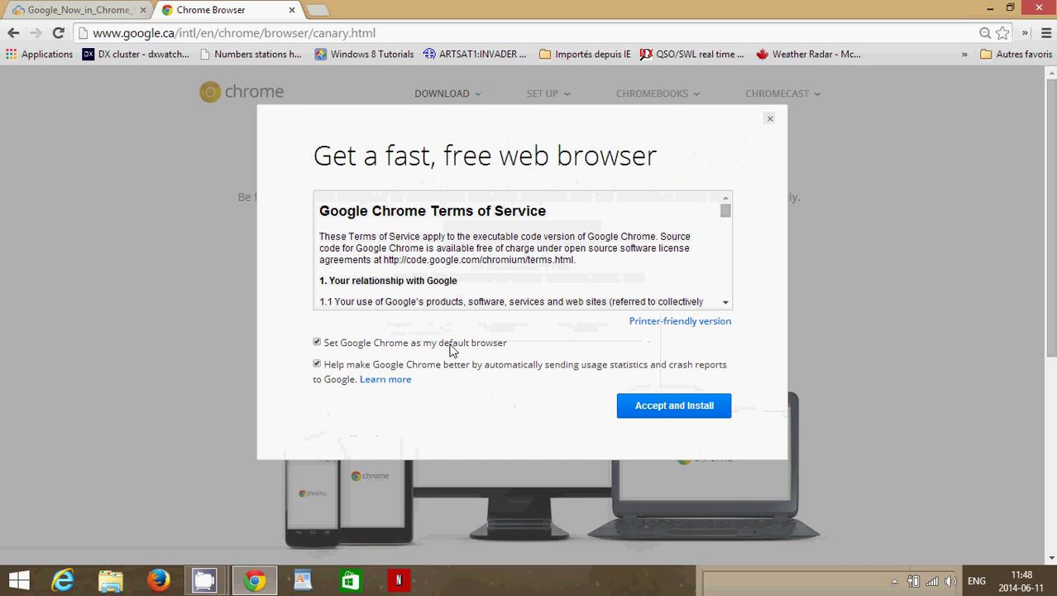
pyautogui.click(670, 407)
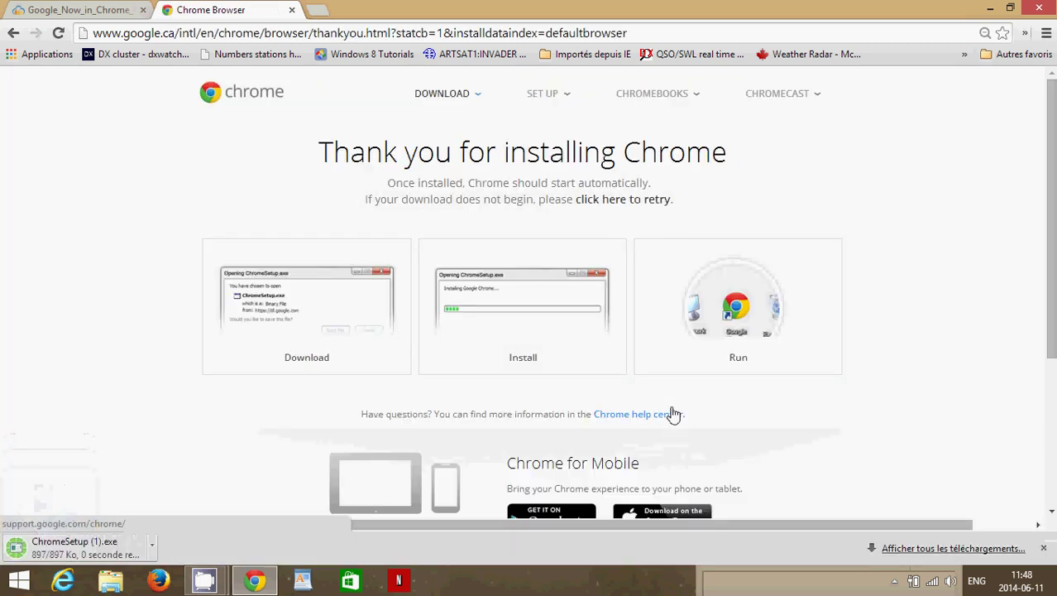
pyautogui.click(76, 546)
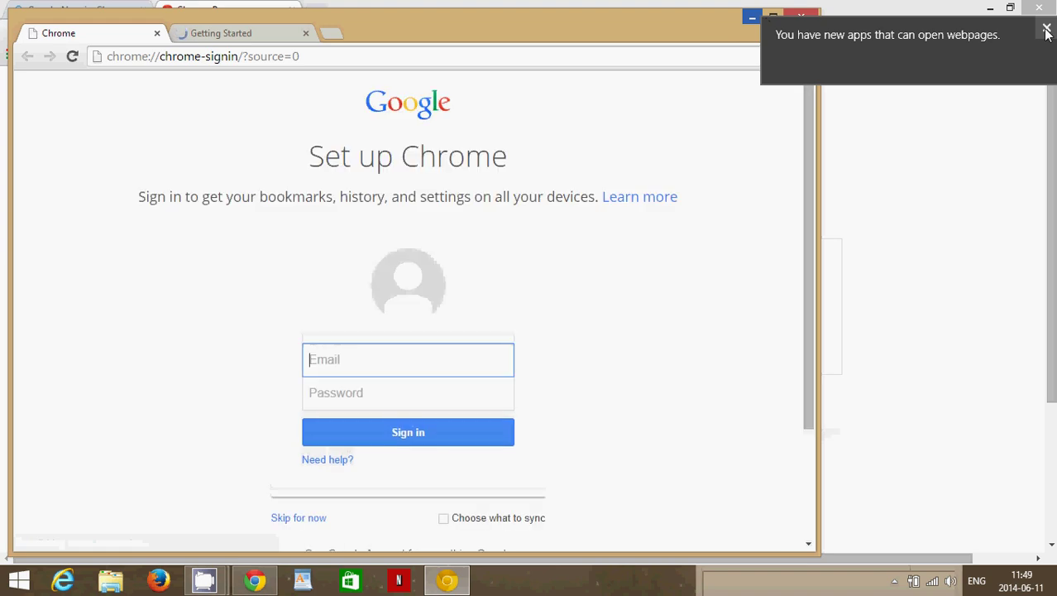
# - Dismiss the new-apps notification and maximize the Chrome Canary window, then look over the Getting Started page and close it
pyautogui.click(1046, 31)
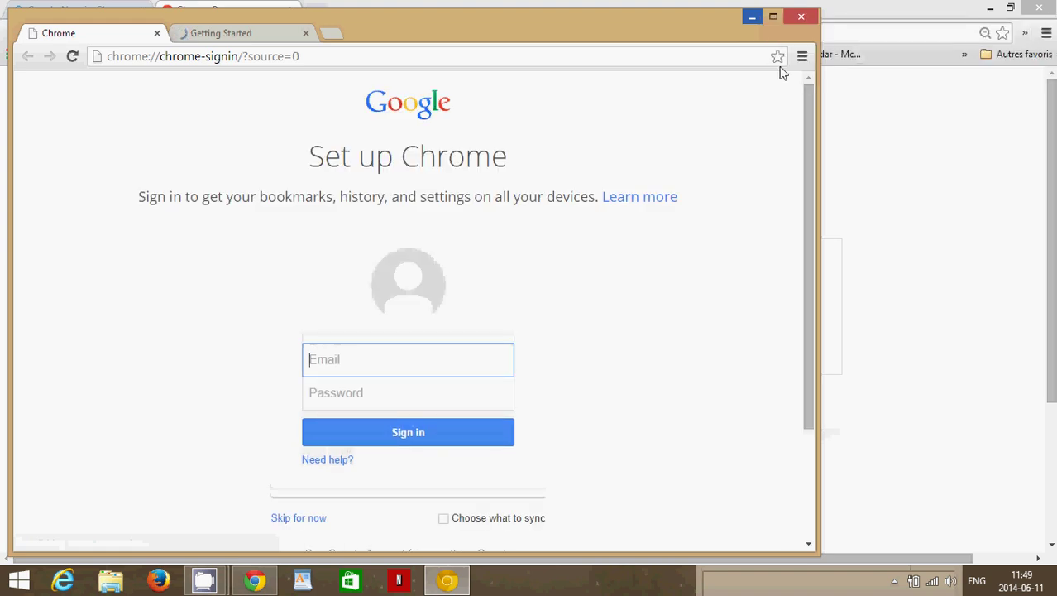
pyautogui.click(772, 18)
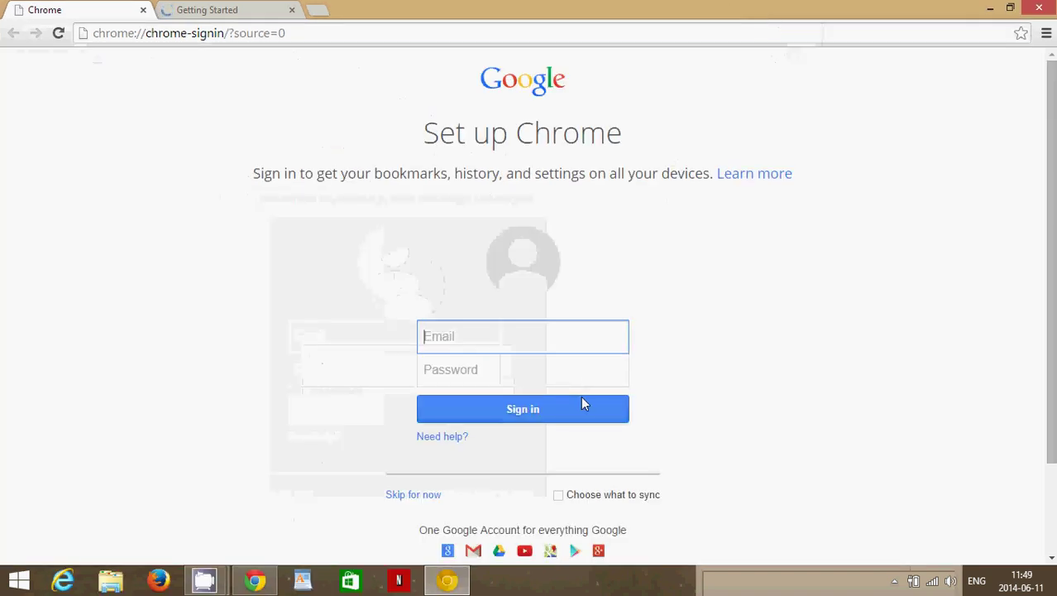
pyautogui.click(229, 15)
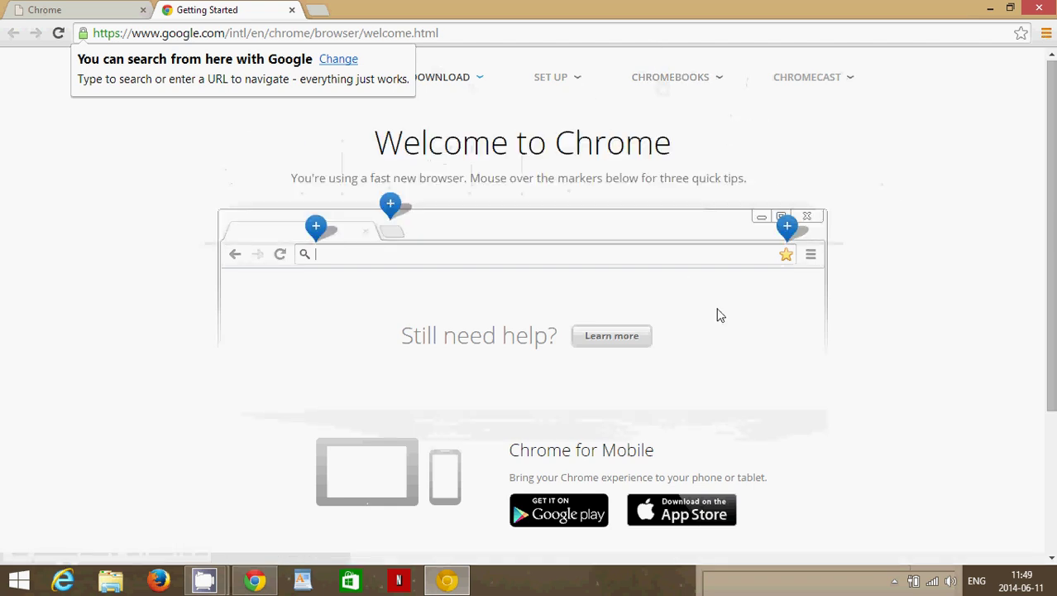
pyautogui.scroll(-3, 919, 376)
pyautogui.scroll(3, 918, 377)
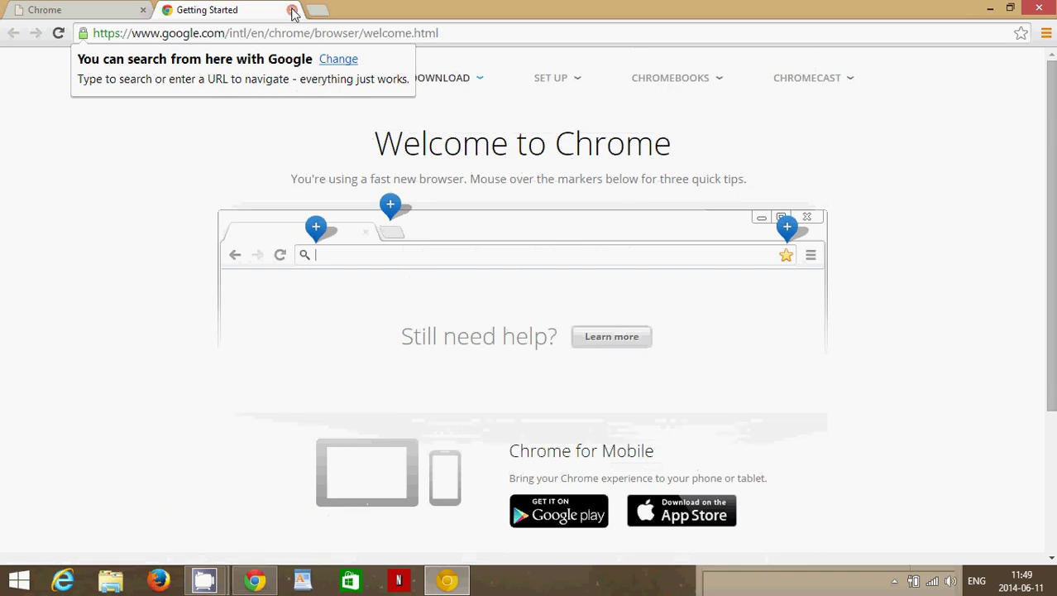
pyautogui.click(292, 11)
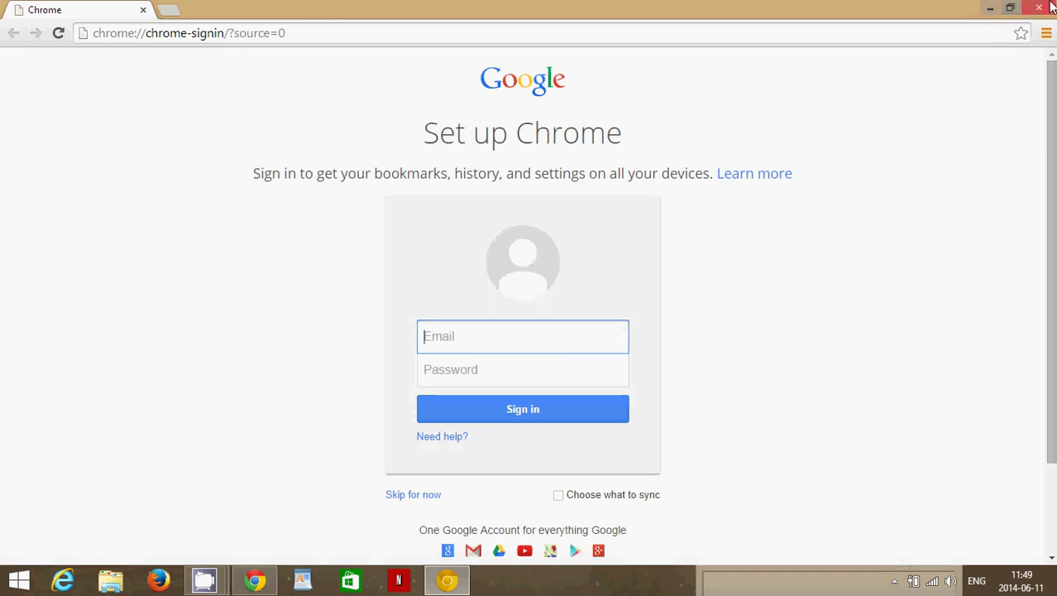
# - Close both browser windows and move the Google Chrome desktop shortcut close to the Google Chrome Canary shortcut
pyautogui.click(1049, 4)
pyautogui.click(1040, 7)
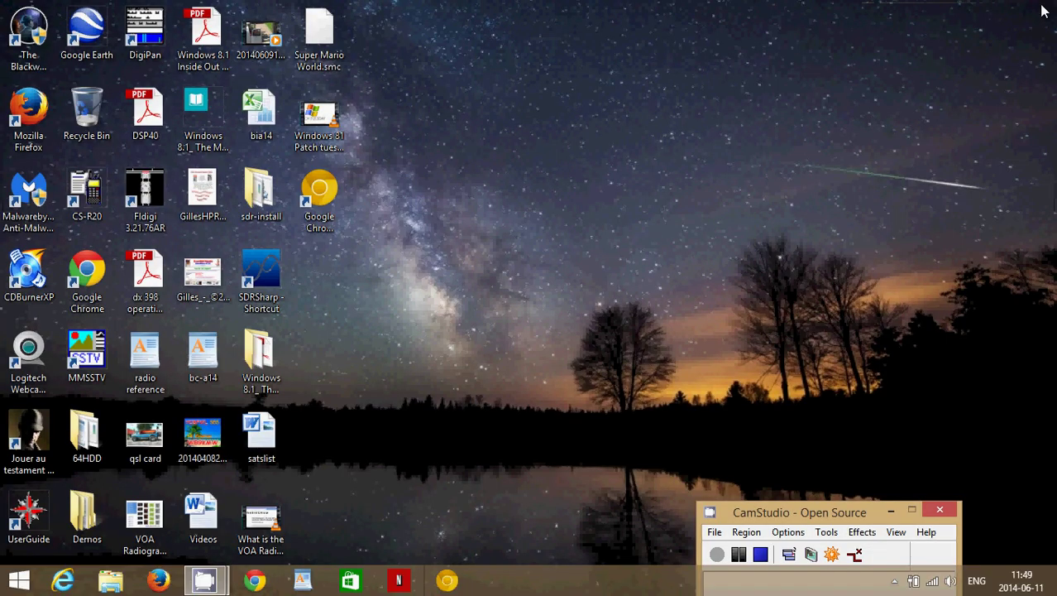
pyautogui.moveTo(87, 271); pyautogui.dragTo(389, 291)
pyautogui.click(466, 311)
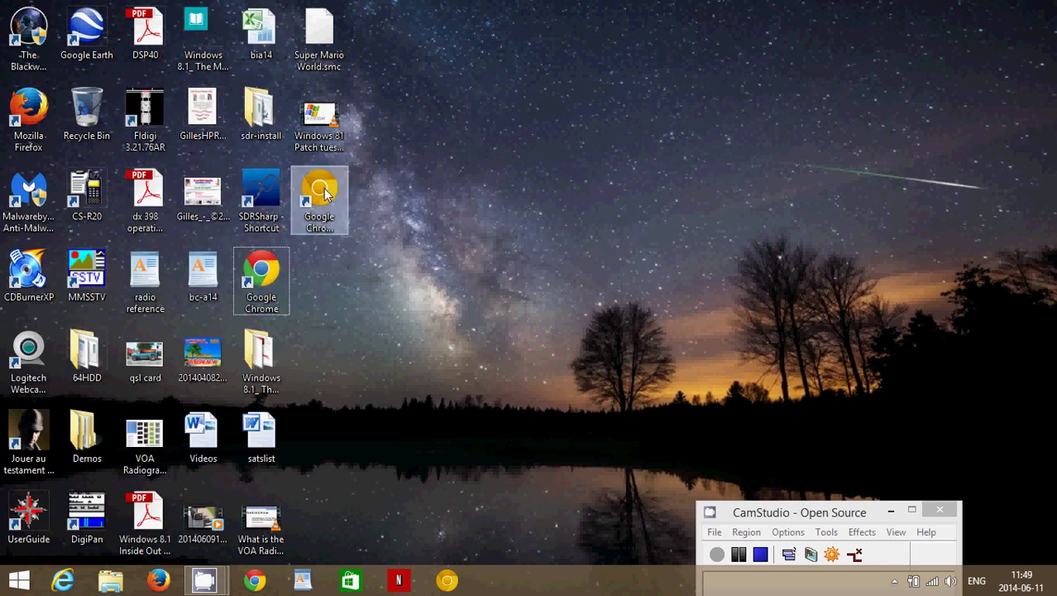
# - Inspect the full target path in the Google Chrome shortcut's properties and close them without changes
pyautogui.rightClick(259, 278)
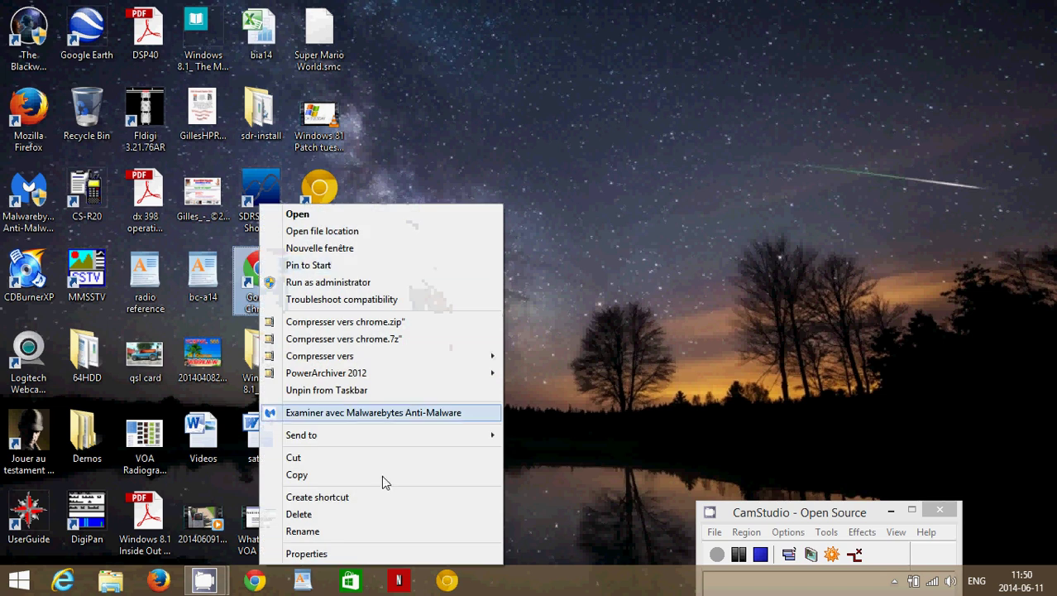
pyautogui.click(362, 552)
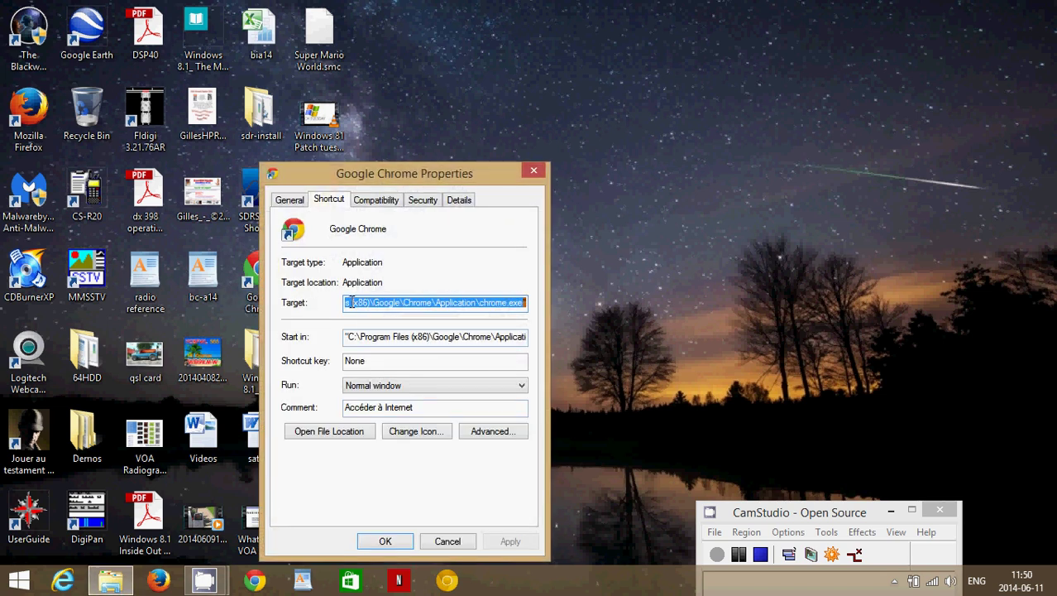
pyautogui.moveTo(418, 301); pyautogui.dragTo(270, 316)
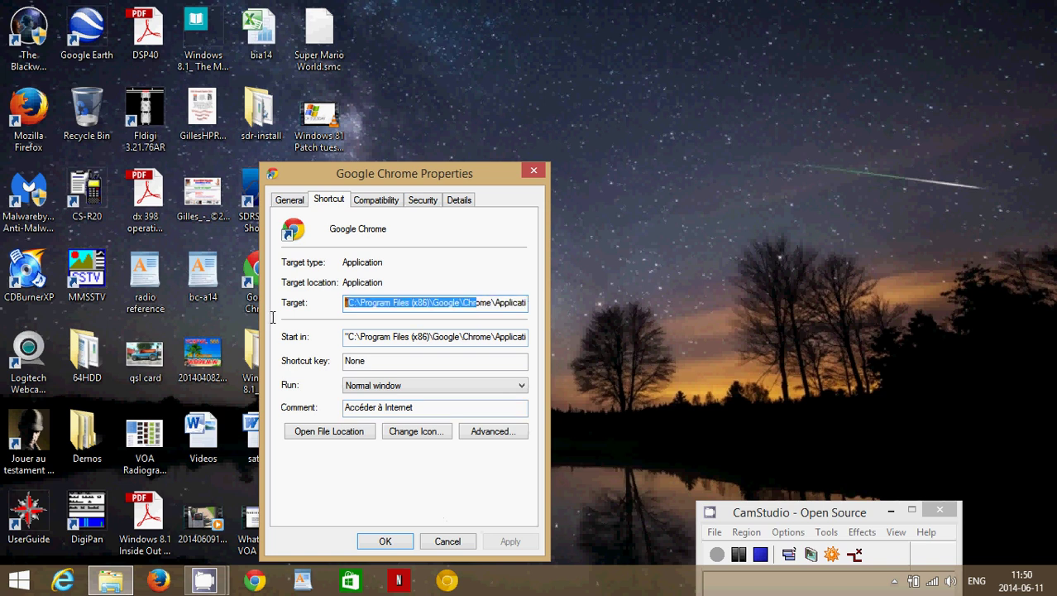
pyautogui.click(465, 540)
# - Inspect the full target path in the Google Chrome Canary shortcut's properties and close them without changes
pyautogui.rightClick(327, 196)
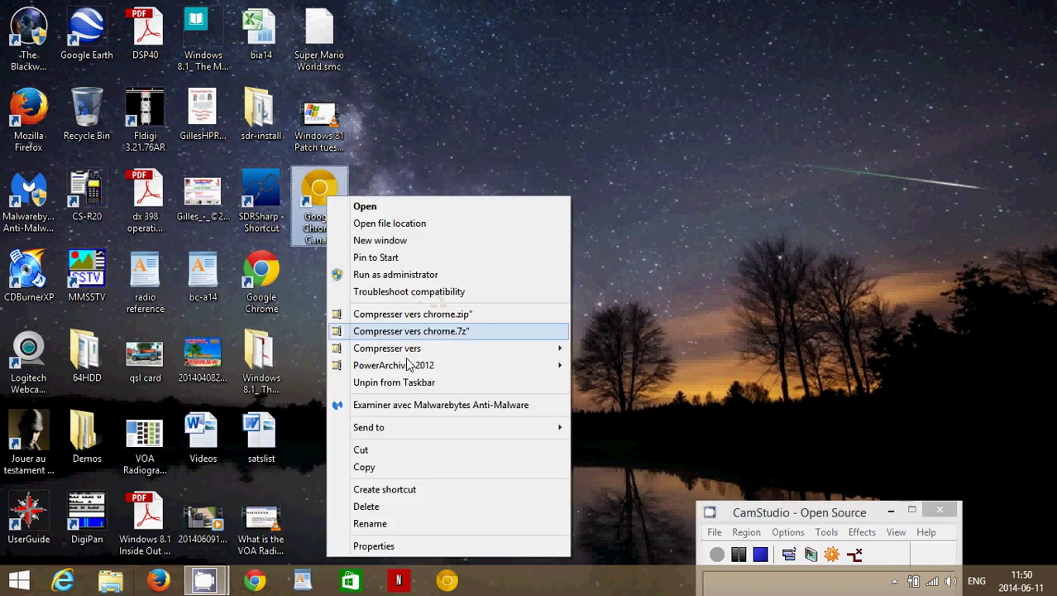
pyautogui.click(418, 545)
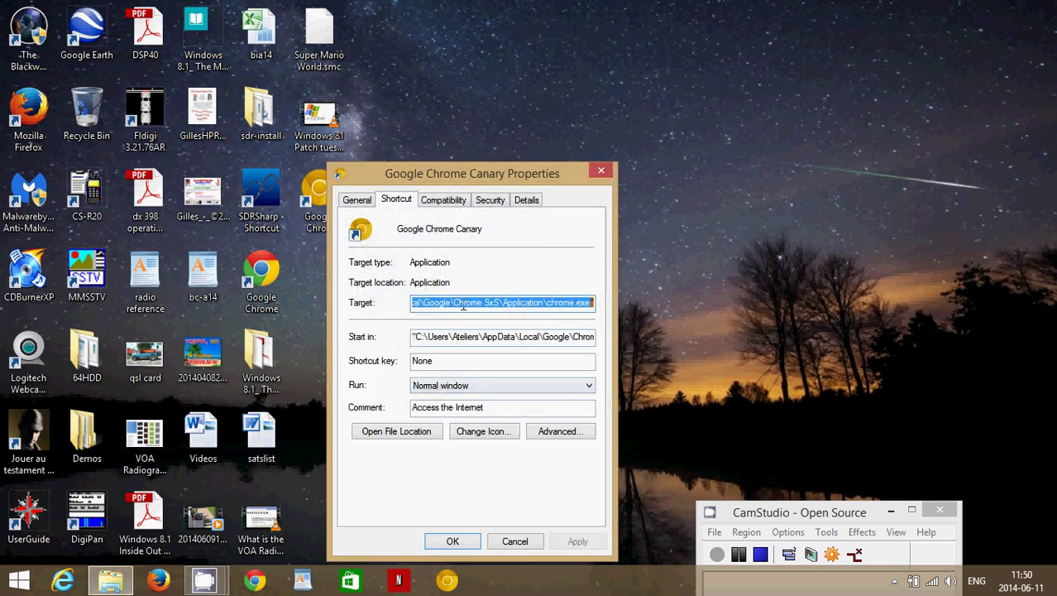
pyautogui.moveTo(463, 306); pyautogui.dragTo(377, 303)
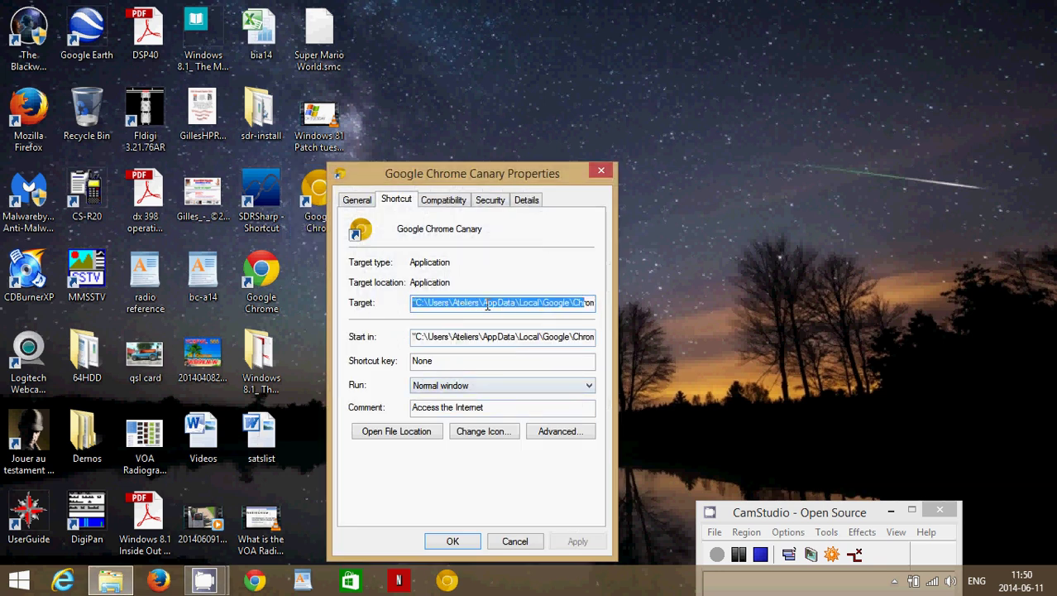
pyautogui.moveTo(488, 306); pyautogui.dragTo(616, 316)
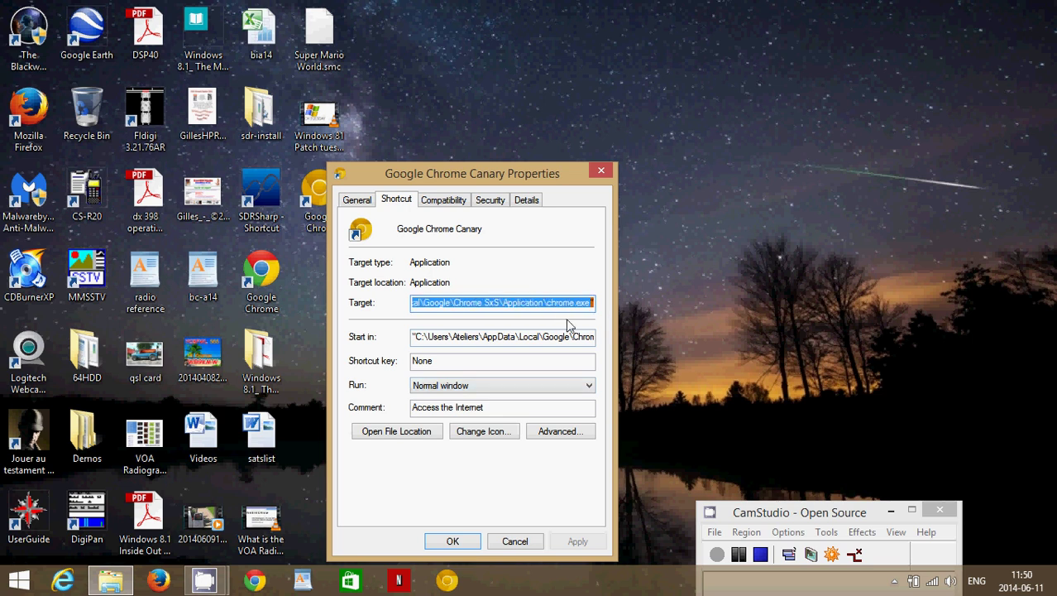
pyautogui.click(534, 541)
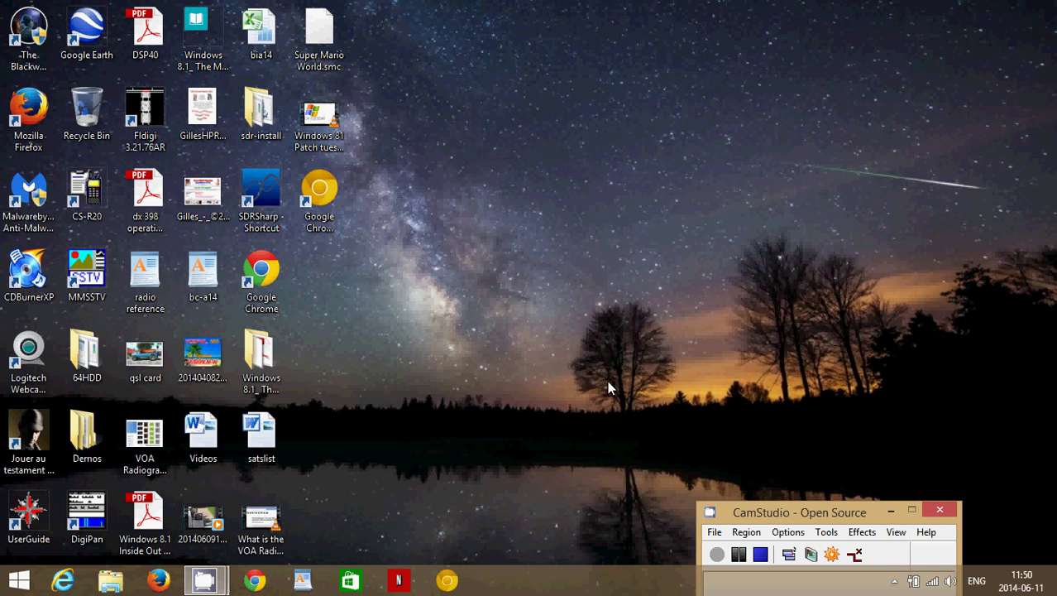
# - Launch Google Chrome Canary to view its Set up Chrome page, then close the browser
pyautogui.click(449, 581)
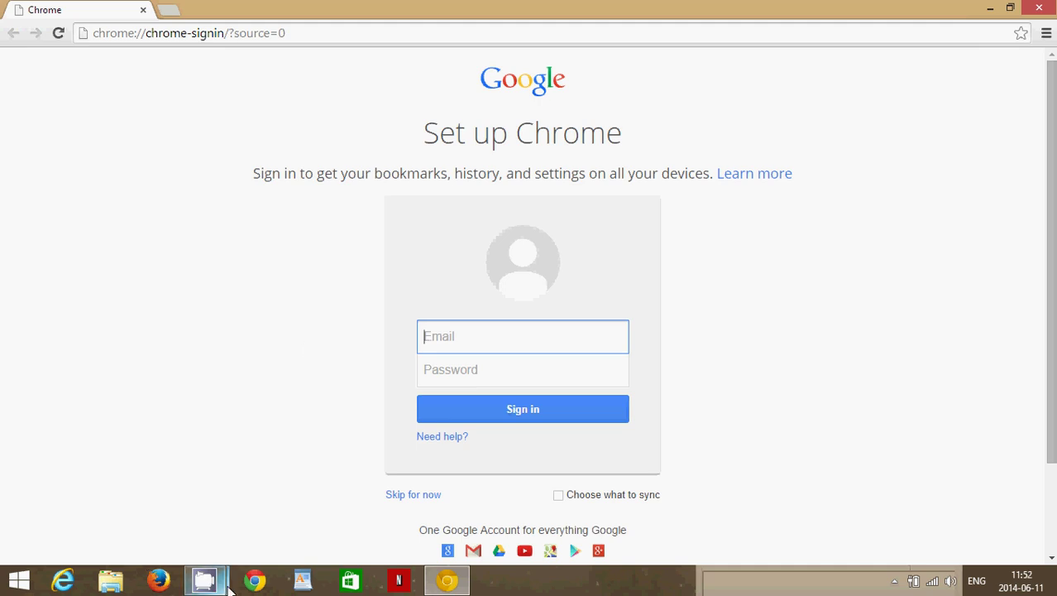
pyautogui.moveTo(209, 583)
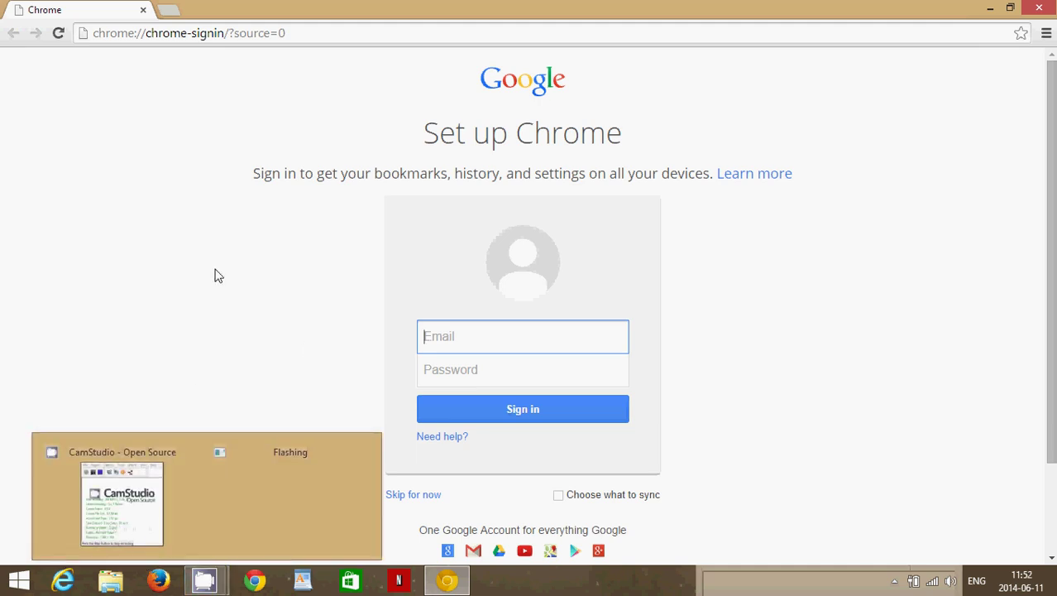
pyautogui.click(1041, 8)
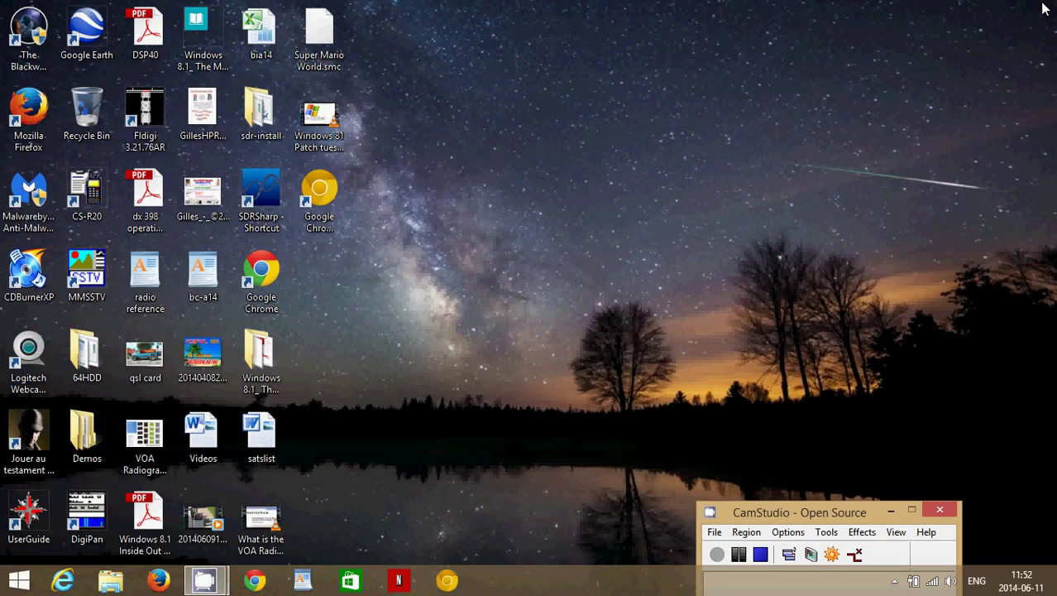